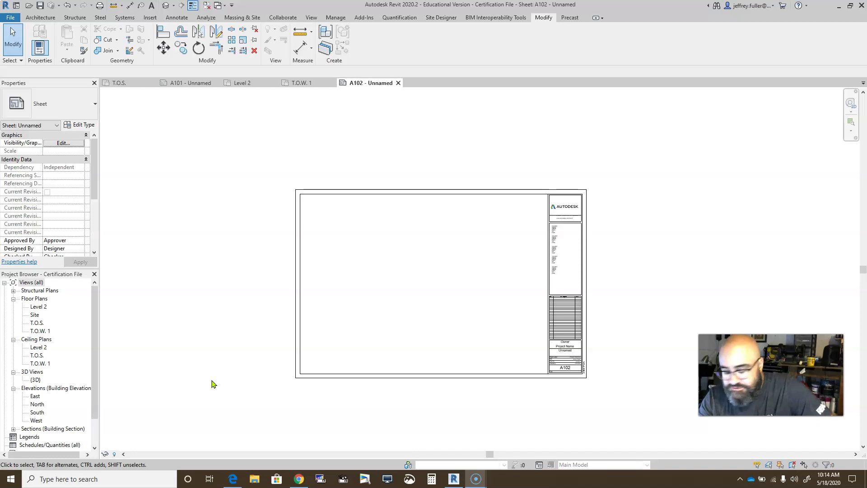
Drop the T.O.W. 1 floor plan onto sheet A102 as a 1/8" viewport and save the project
{"action": "left_click", "coordinate": [204, 389]}
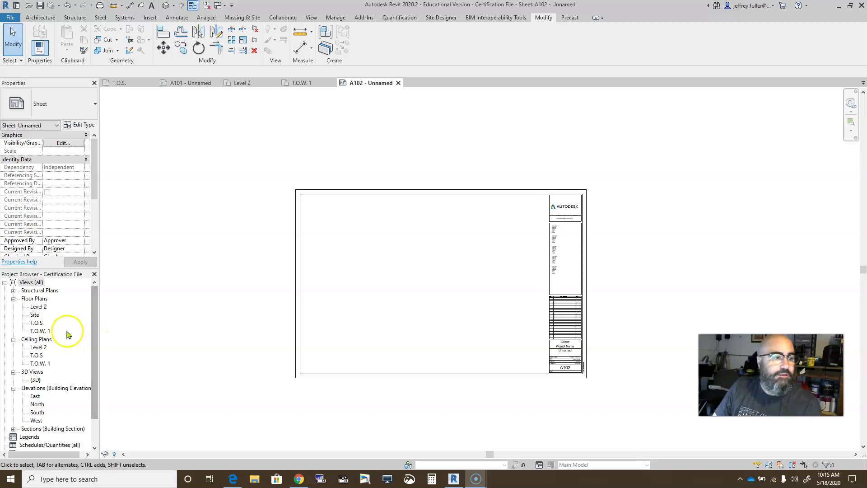
{"action": "left_click_drag", "start_coordinate": [37, 333], "coordinate": [419, 261]}
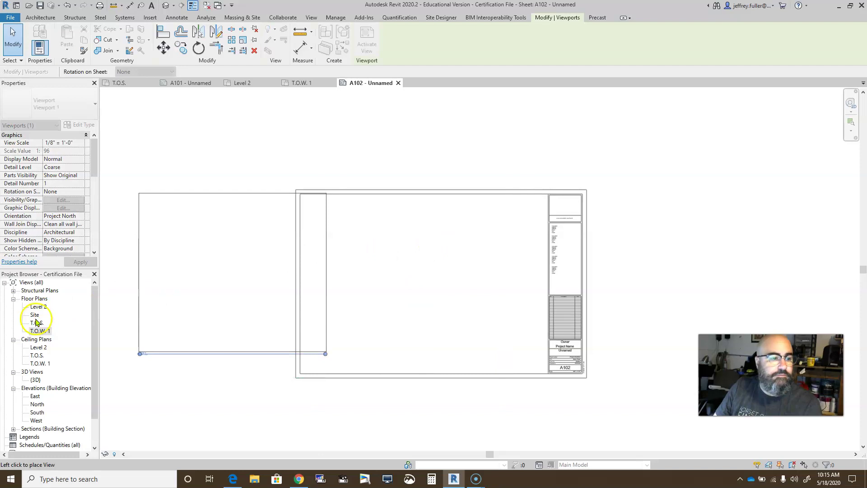
{"action": "left_click", "coordinate": [431, 283]}
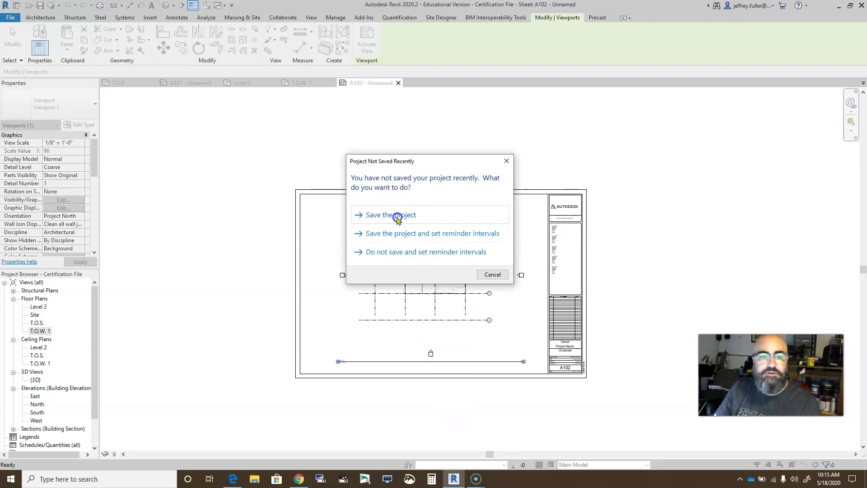
{"action": "left_click", "coordinate": [397, 215]}
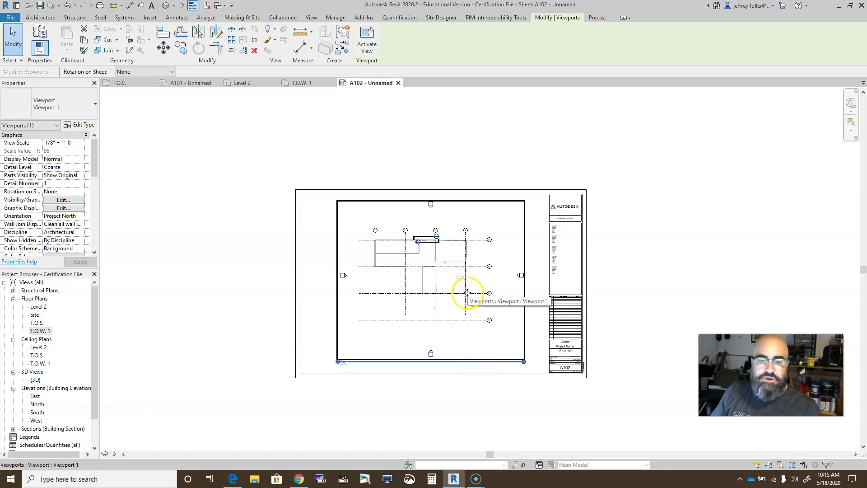
Switch the active T.O.W. 1 viewport's scale to 3/16" = 1'-0"
{"action": "left_click", "coordinate": [484, 427]}
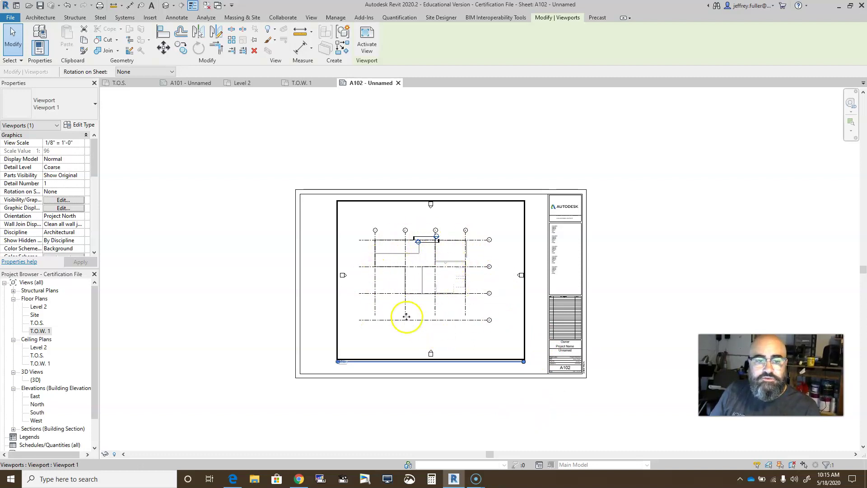
{"action": "double_click", "coordinate": [416, 344]}
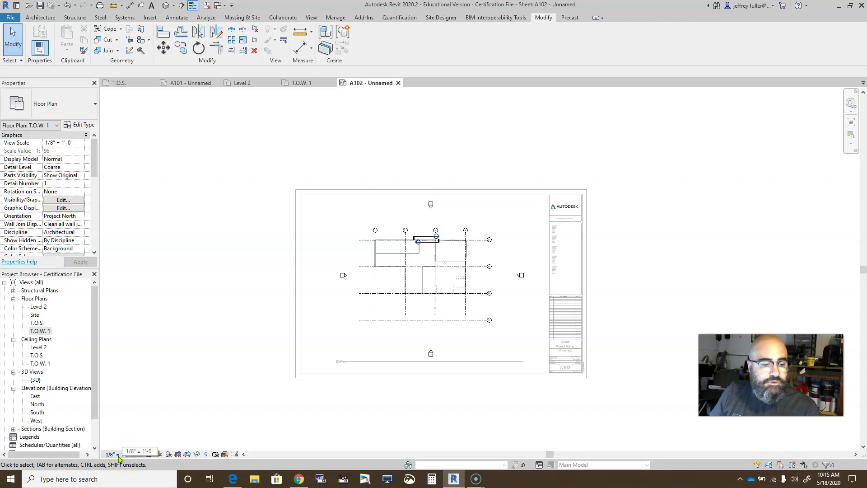
{"action": "left_click", "coordinate": [119, 456]}
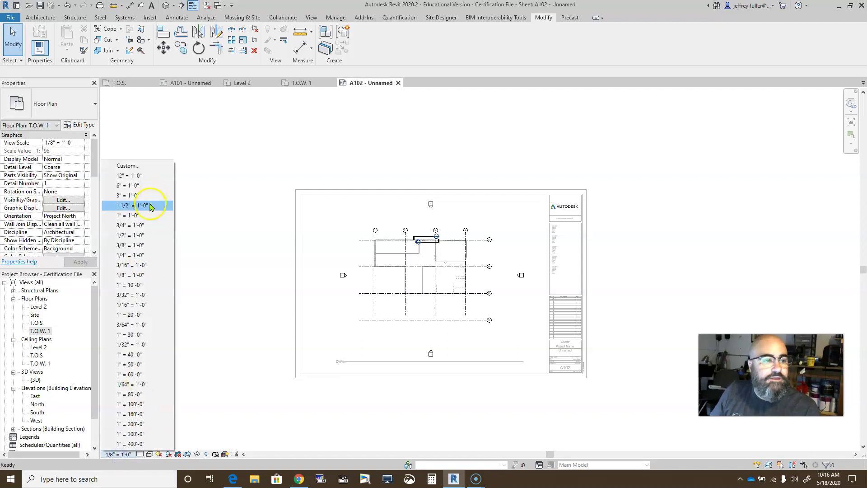
{"action": "left_click", "coordinate": [149, 265]}
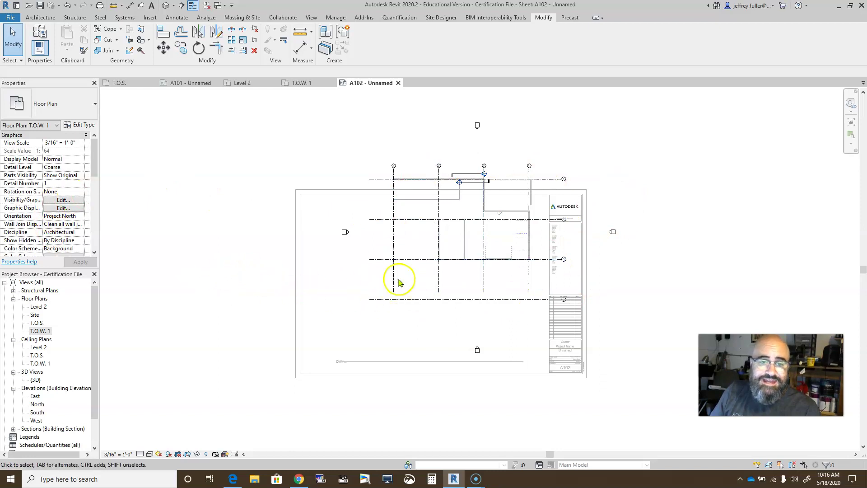
Shift the enlarged T.O.W. 1 viewport down and left onto sheet A102, with the whole sheet in view
{"action": "double_click", "coordinate": [134, 165]}
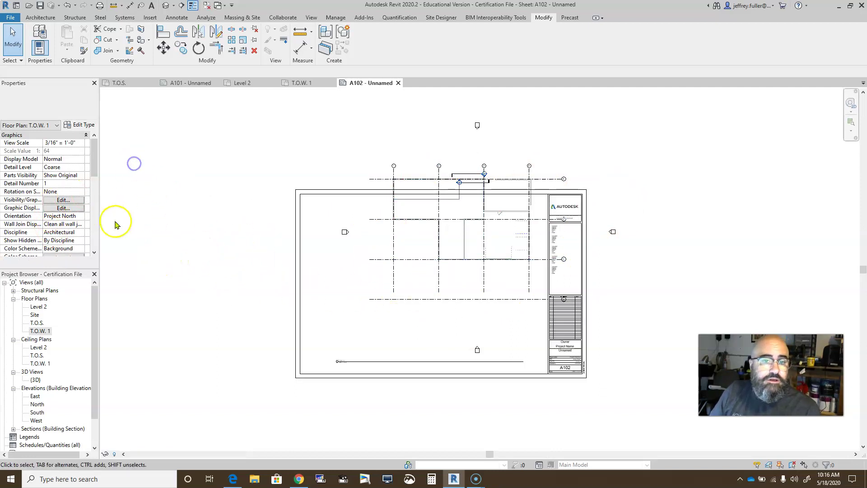
{"action": "left_click", "coordinate": [523, 248]}
{"action": "left_click_drag", "start_coordinate": [515, 246], "coordinate": [472, 290]}
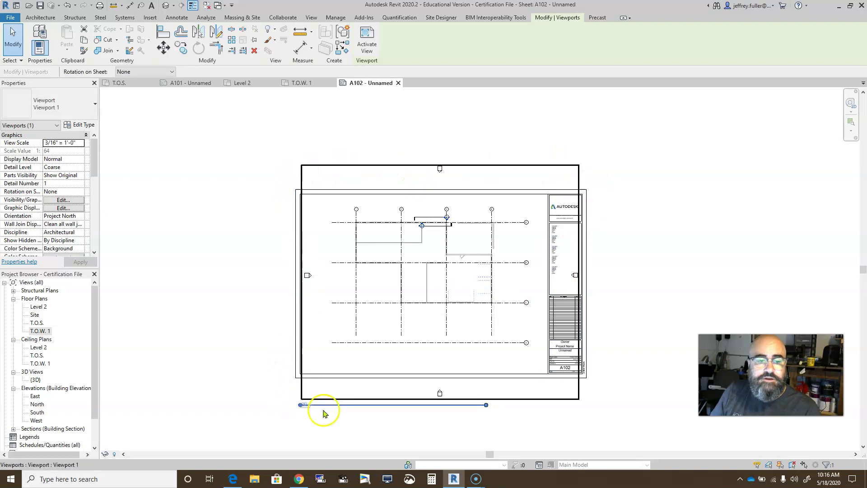
{"action": "left_click", "coordinate": [659, 294]}
{"action": "scroll", "coordinate": [427, 421], "scroll_direction": "down", "scroll_amount": 2}
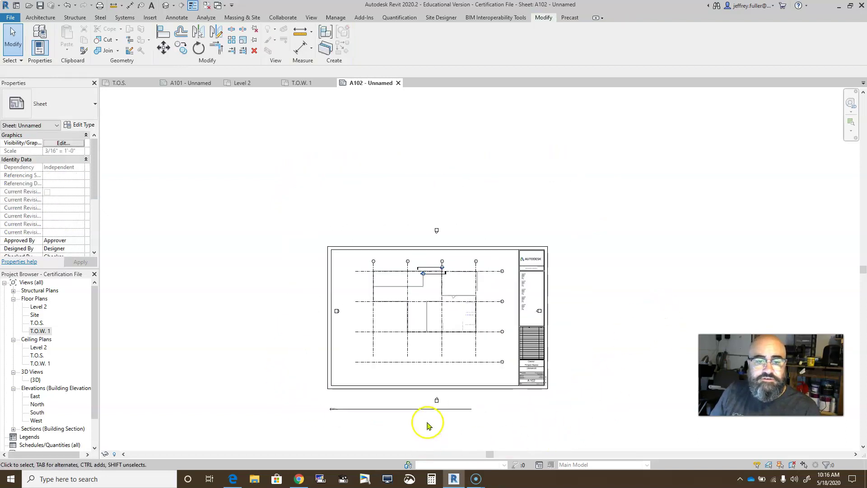
{"action": "middle_click_drag", "start_coordinate": [428, 421], "coordinate": [507, 287]}
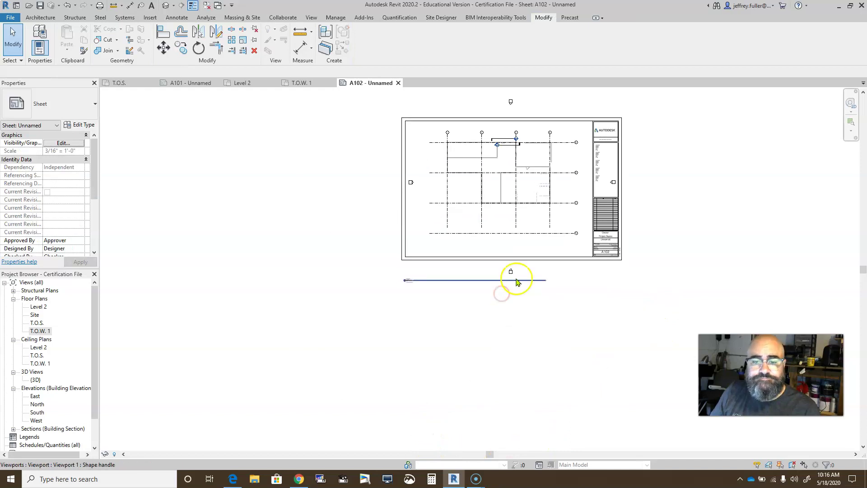
Drag the North marker down, East marker left and South marker up inside the border
{"action": "double_click", "coordinate": [423, 186]}
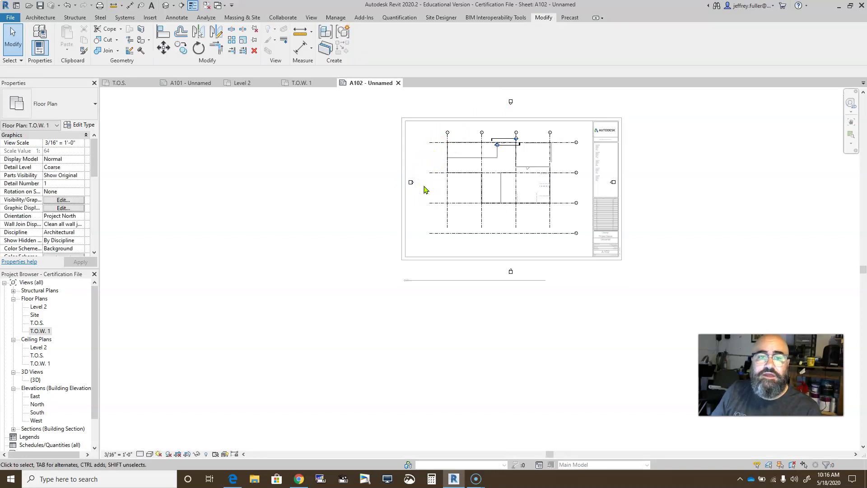
{"action": "left_click", "coordinate": [509, 101]}
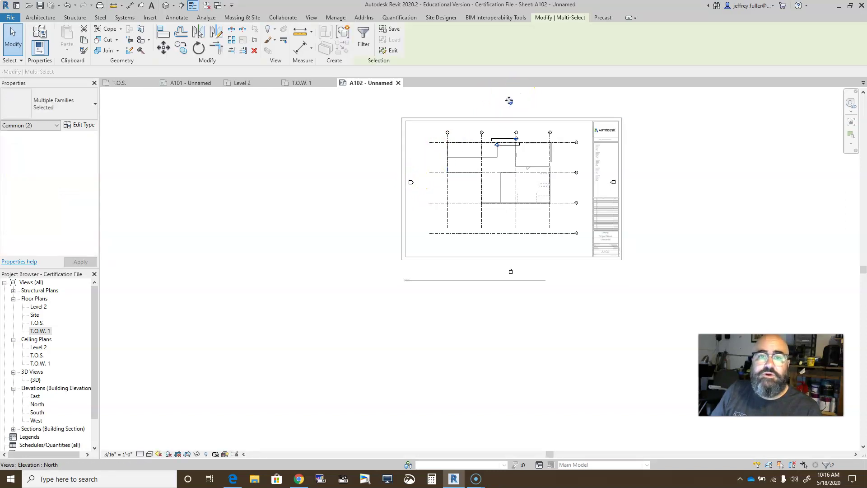
{"action": "left_click_drag", "start_coordinate": [509, 100], "coordinate": [506, 127]}
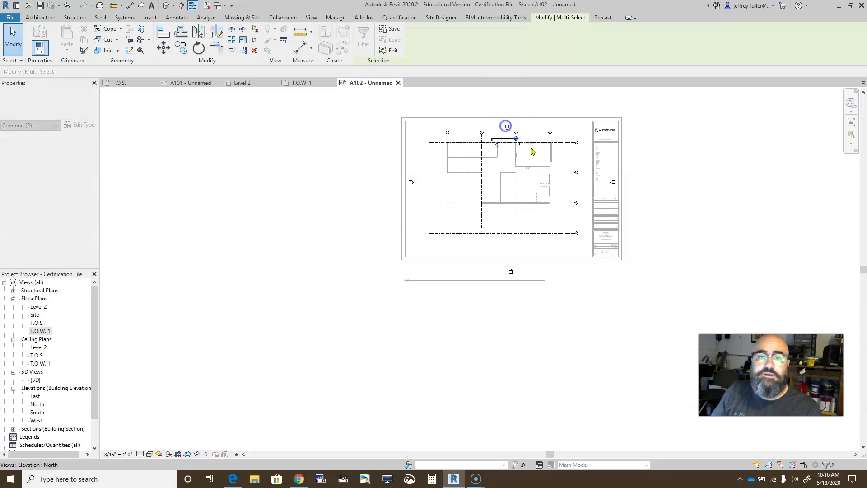
{"action": "left_click", "coordinate": [605, 188]}
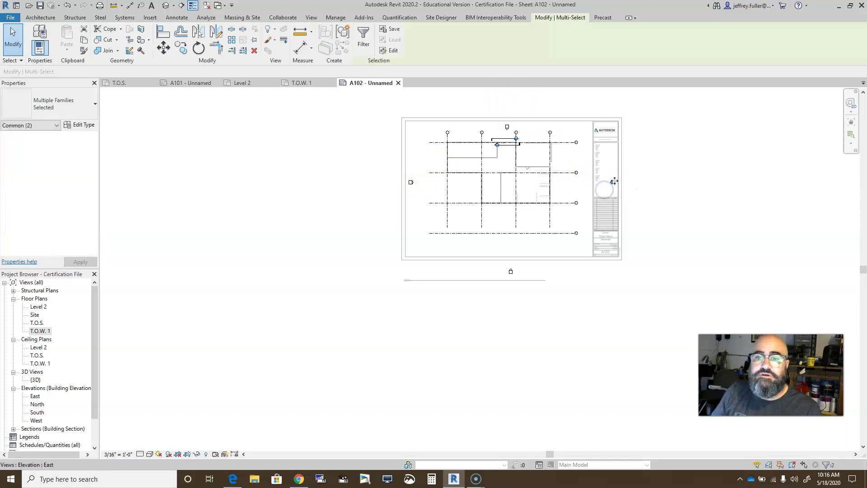
{"action": "left_click_drag", "start_coordinate": [613, 181], "coordinate": [587, 180]}
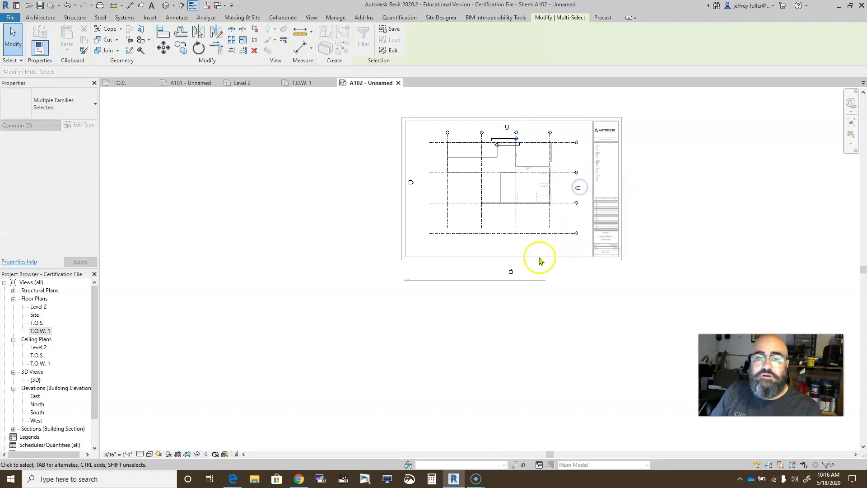
{"action": "left_click", "coordinate": [502, 277]}
{"action": "left_click", "coordinate": [508, 272]}
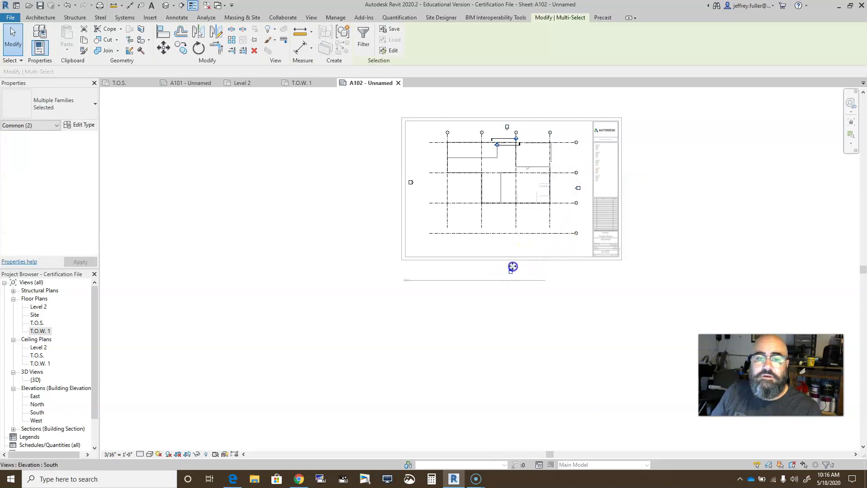
{"action": "left_click_drag", "start_coordinate": [513, 260], "coordinate": [504, 239]}
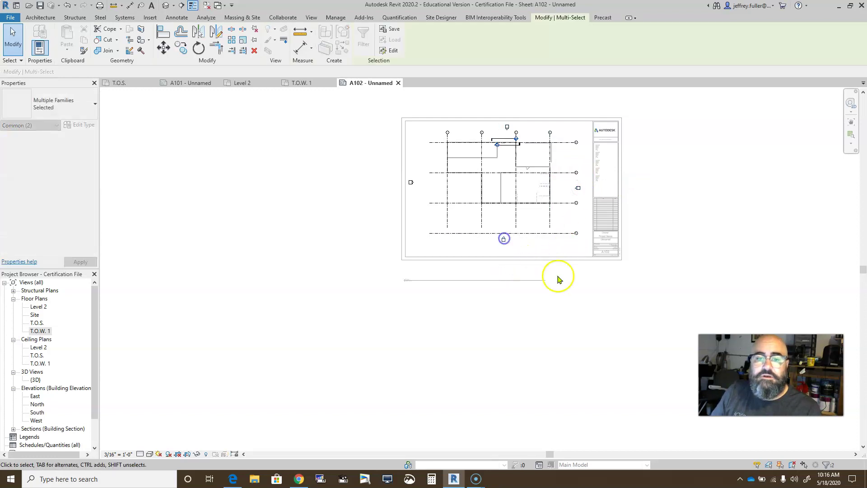
{"action": "left_click", "coordinate": [580, 304]}
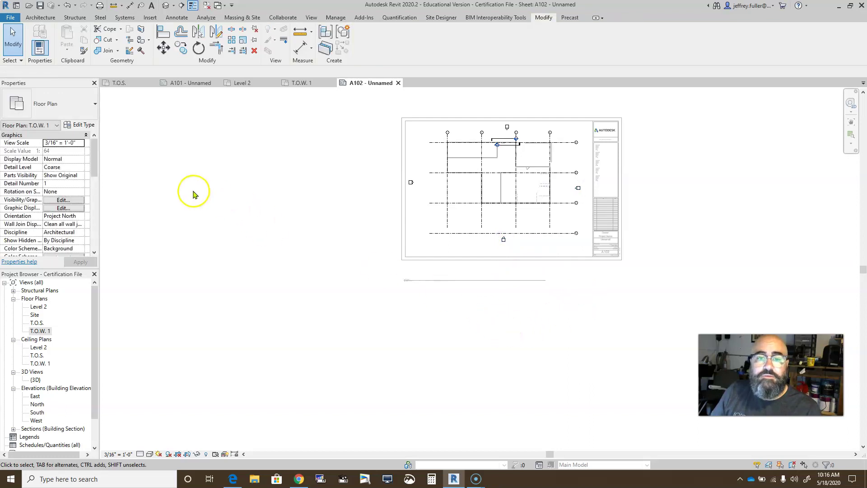
{"action": "double_click", "coordinate": [181, 217]}
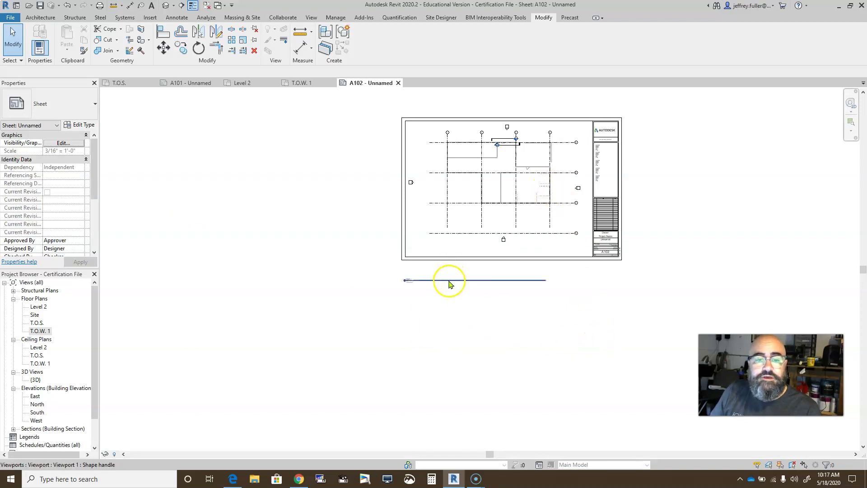
Drag the T.O.W. 1 viewport title up to sit just below the plan inside the border
{"action": "scroll", "coordinate": [388, 285], "scroll_direction": "up", "scroll_amount": 5}
{"action": "scroll", "coordinate": [388, 286], "scroll_direction": "down", "scroll_amount": 5}
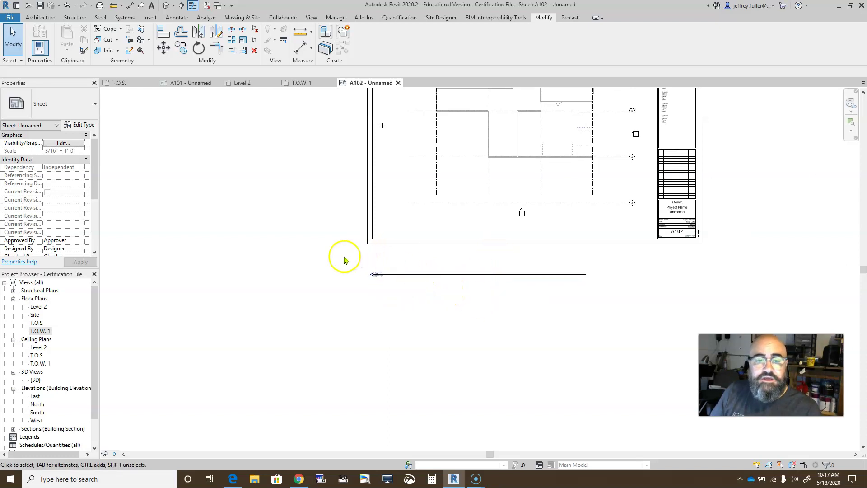
{"action": "scroll", "coordinate": [319, 271], "scroll_direction": "down", "scroll_amount": 2}
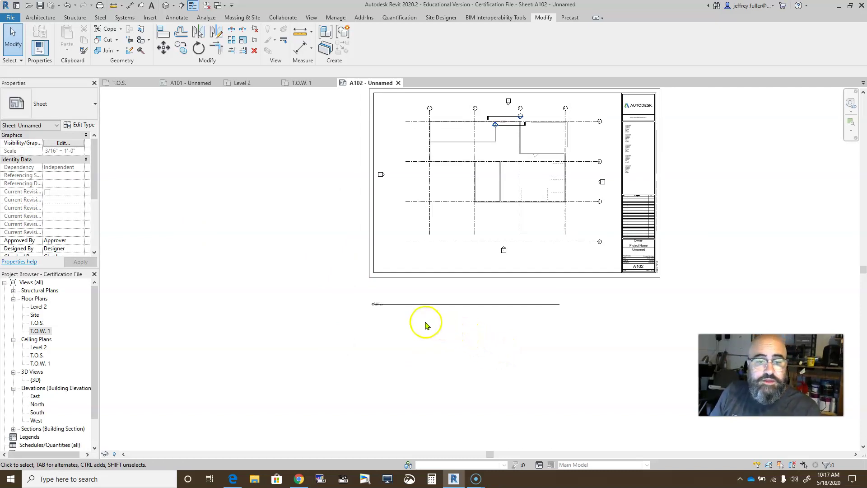
{"action": "left_click", "coordinate": [442, 303]}
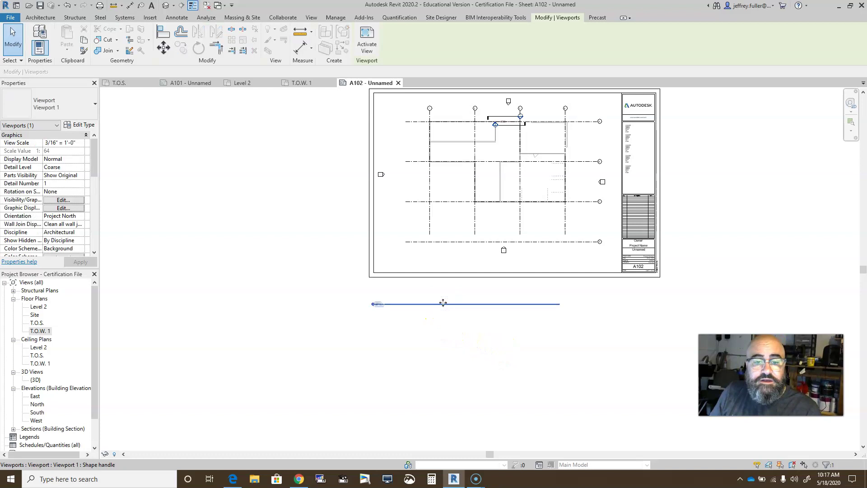
{"action": "left_click_drag", "start_coordinate": [443, 302], "coordinate": [489, 262]}
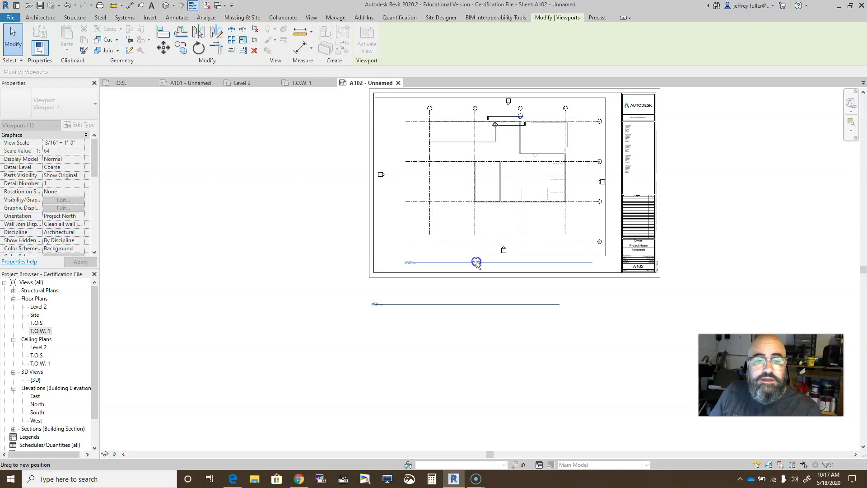
{"action": "left_click_drag", "start_coordinate": [476, 262], "coordinate": [474, 261]}
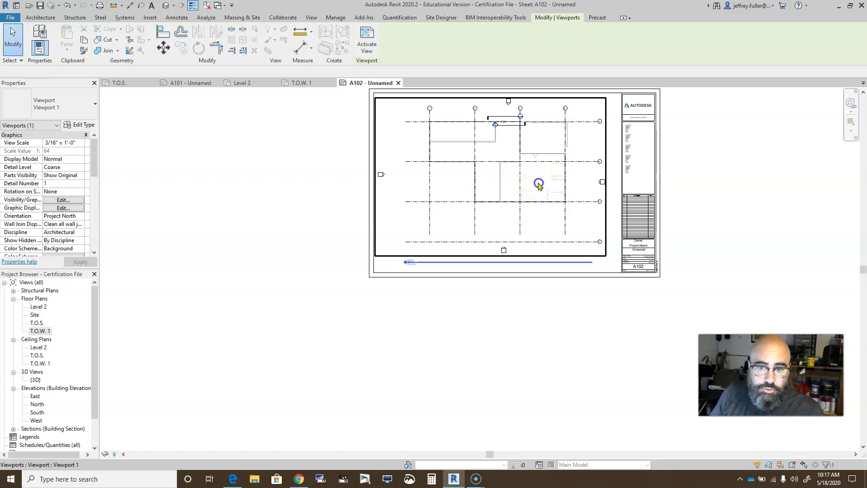
Stretch the T.O.W. 1 title line across nearly the full width beneath the plan, then center the sheet
{"action": "left_click", "coordinate": [565, 248]}
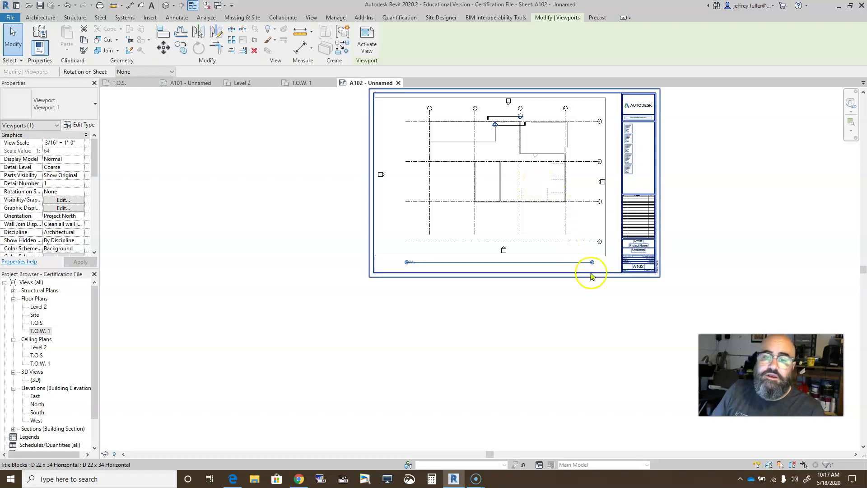
{"action": "mouse_move", "coordinate": [592, 262]}
{"action": "left_mouse_down"}
{"action": "mouse_move", "coordinate": [524, 267]}
{"action": "mouse_move", "coordinate": [528, 291]}
{"action": "mouse_move", "coordinate": [526, 264]}
{"action": "mouse_move", "coordinate": [601, 263]}
{"action": "left_mouse_up"}
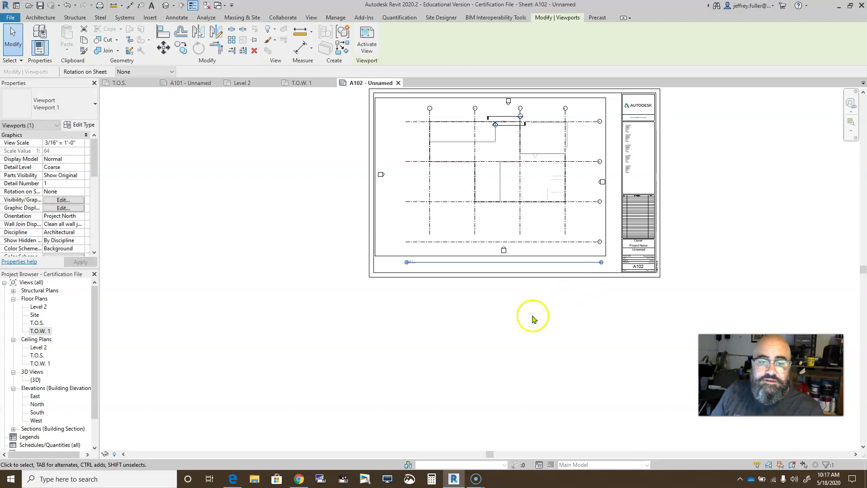
{"action": "left_click", "coordinate": [246, 242]}
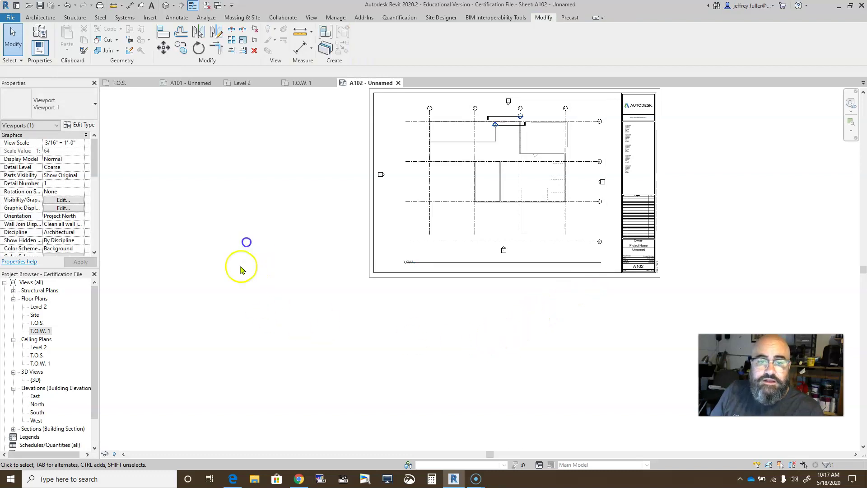
{"action": "scroll", "coordinate": [475, 329], "scroll_direction": "up", "scroll_amount": 1}
{"action": "scroll", "coordinate": [476, 329], "scroll_direction": "down", "scroll_amount": 2}
{"action": "middle_click_drag", "start_coordinate": [442, 349], "coordinate": [380, 356]}
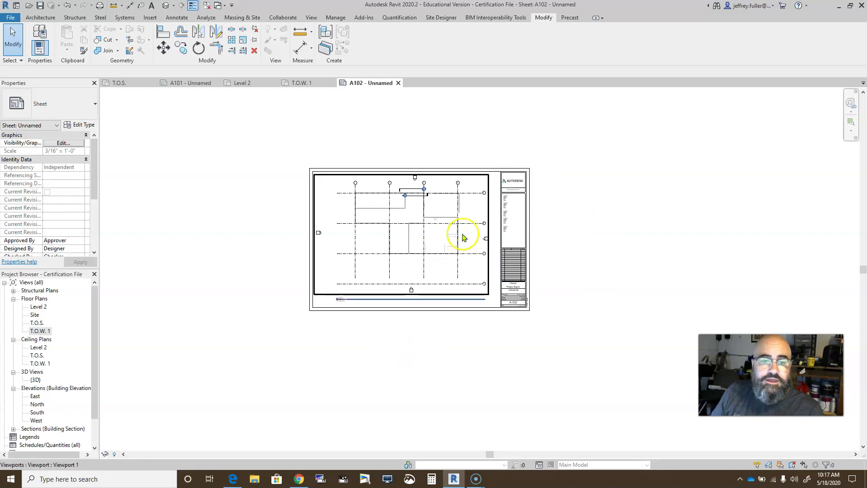